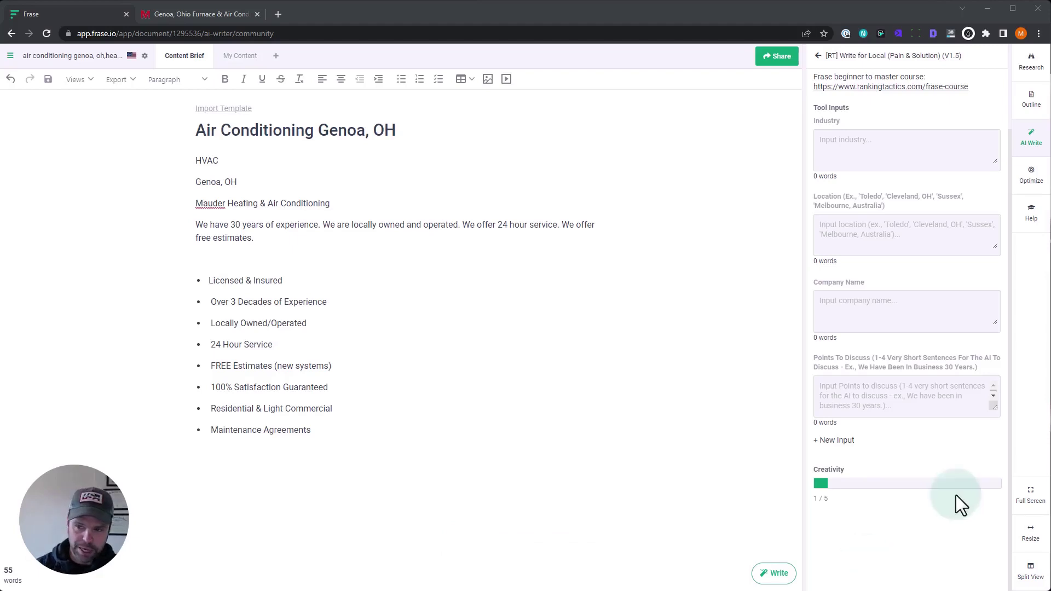
click(818, 55)
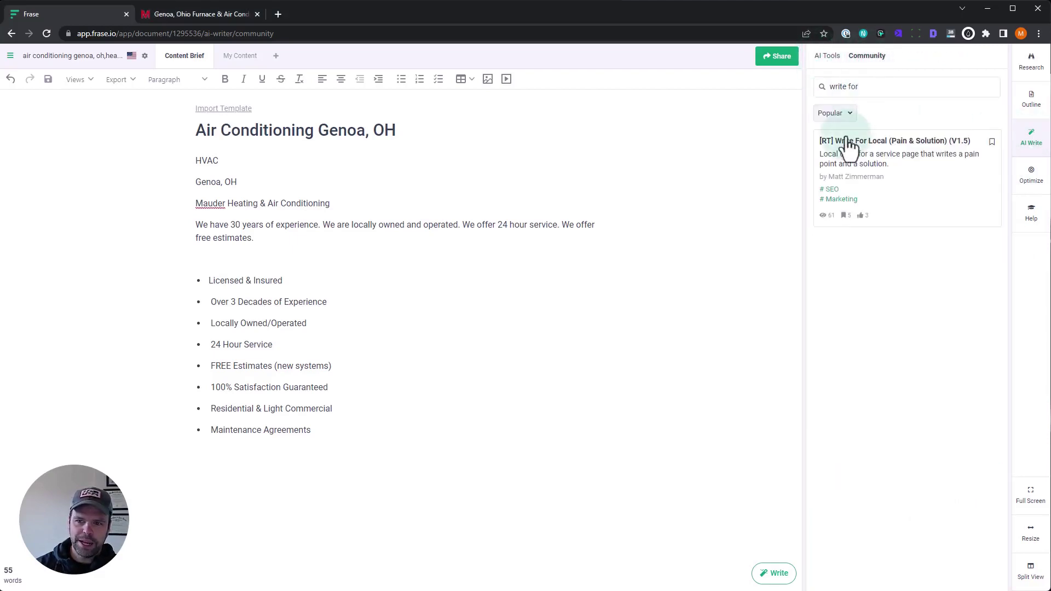
drag(875, 87, 804, 89)
text([RT)
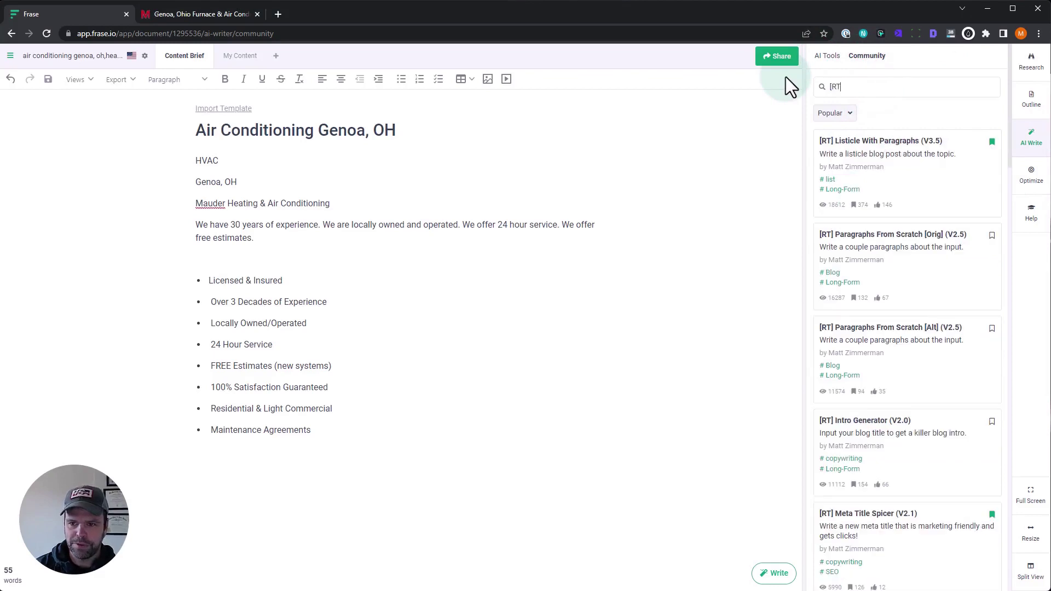
text(])
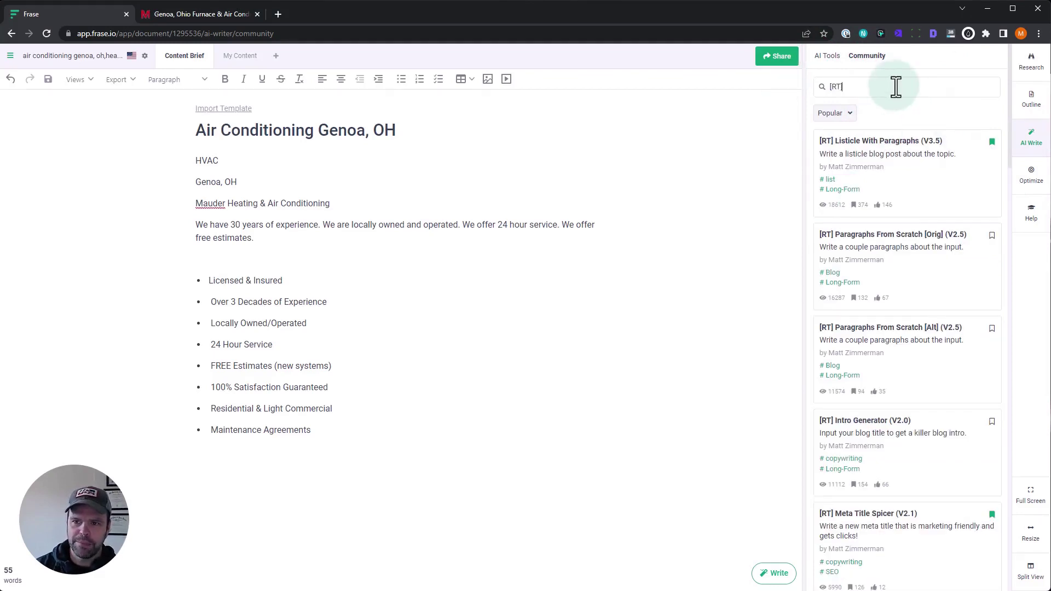
text( write)
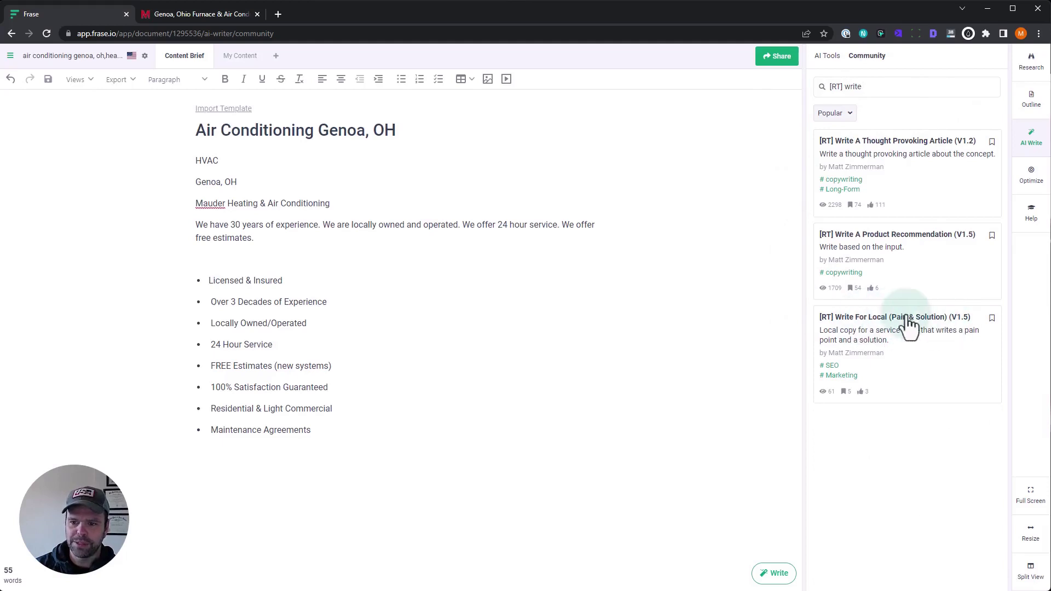
click(926, 322)
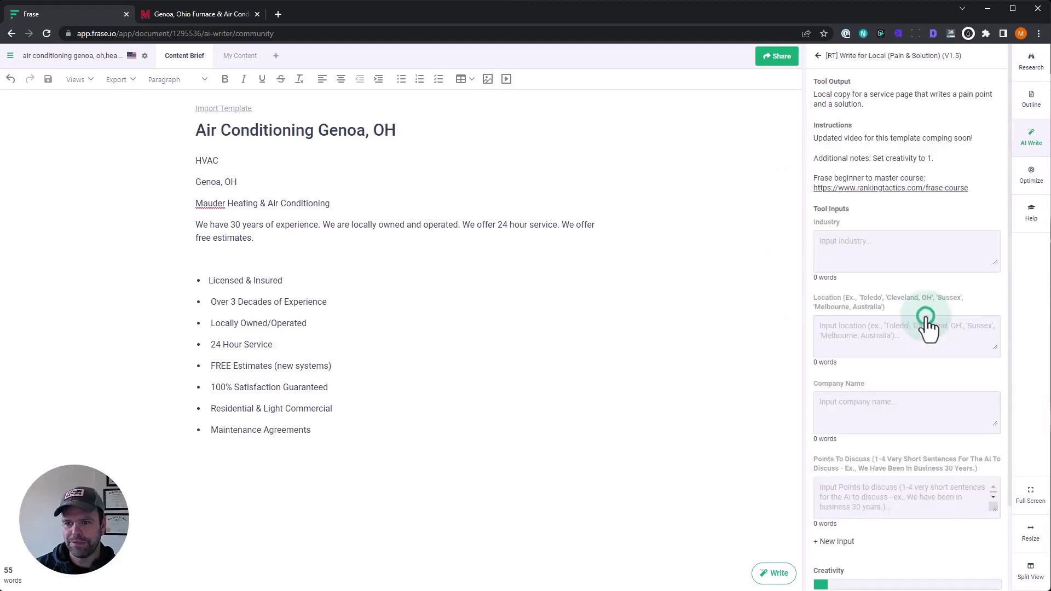
scroll(922, 311, down, 2)
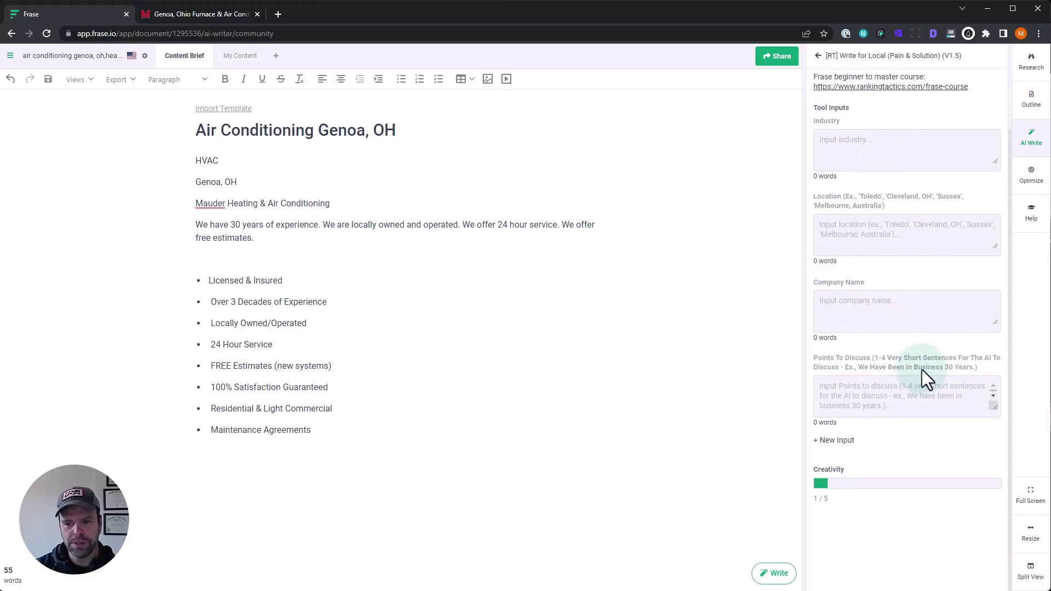
- On the mauderhvac.com Genoa, Ohio page, highlight the About Mauder footer list of selling points
click(169, 12)
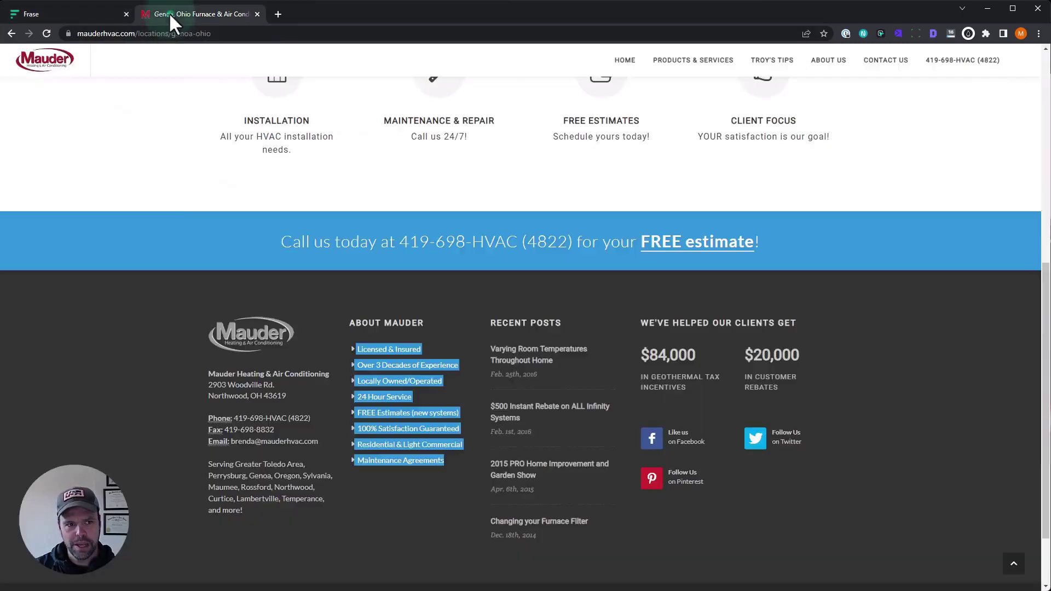
scroll(225, 186, up, 15)
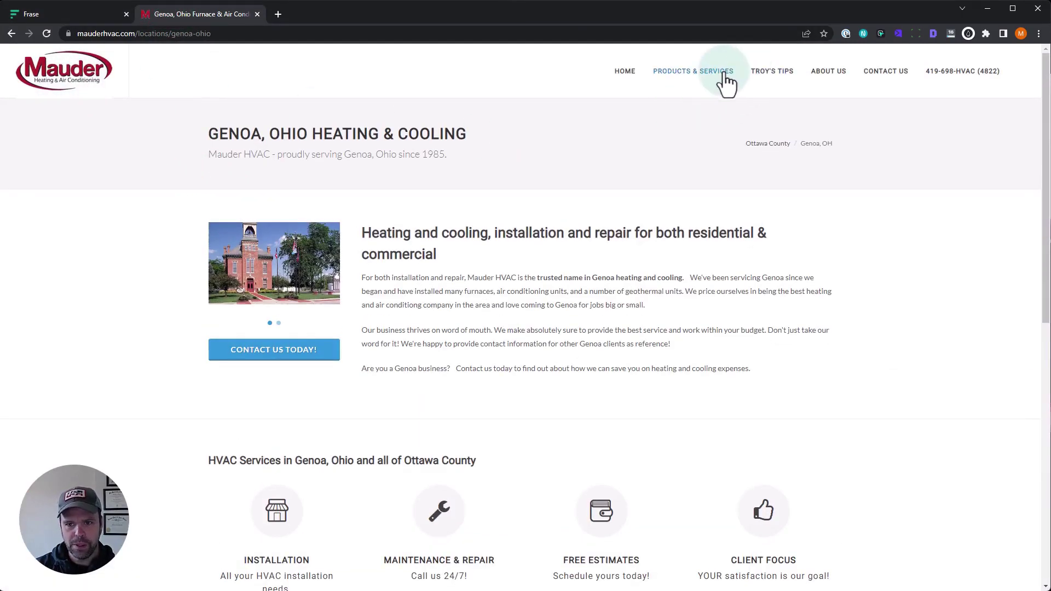
mouse_move(727, 82)
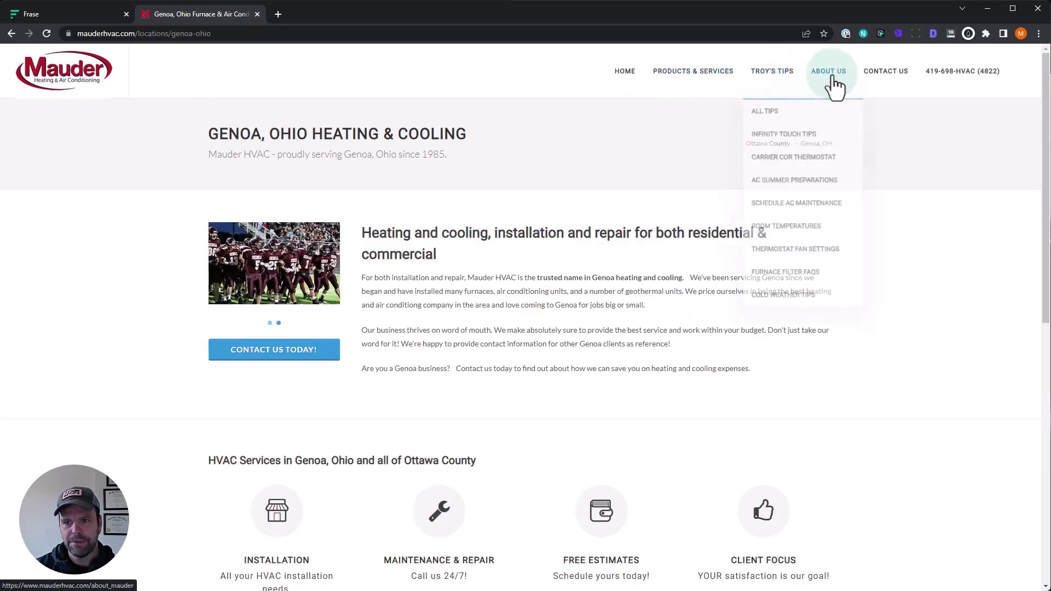
mouse_move(777, 82)
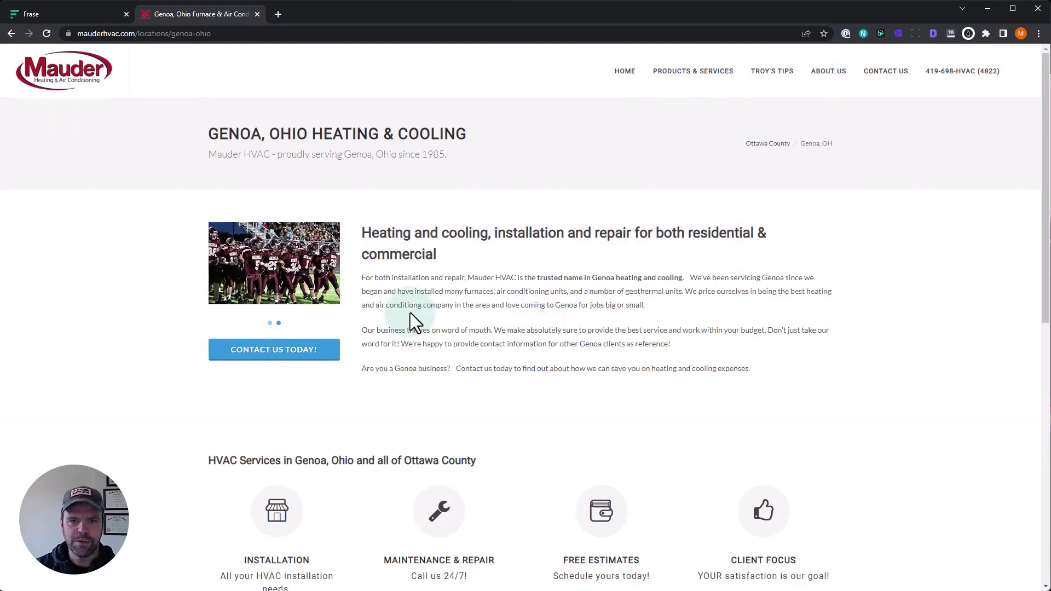
scroll(411, 311, down, 8)
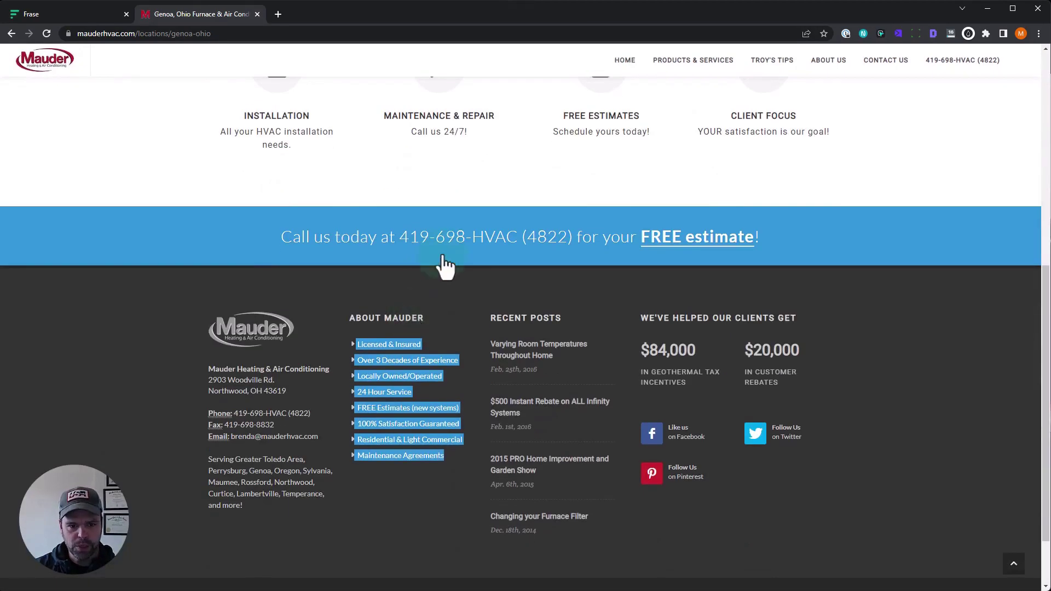
drag(450, 454, 353, 350)
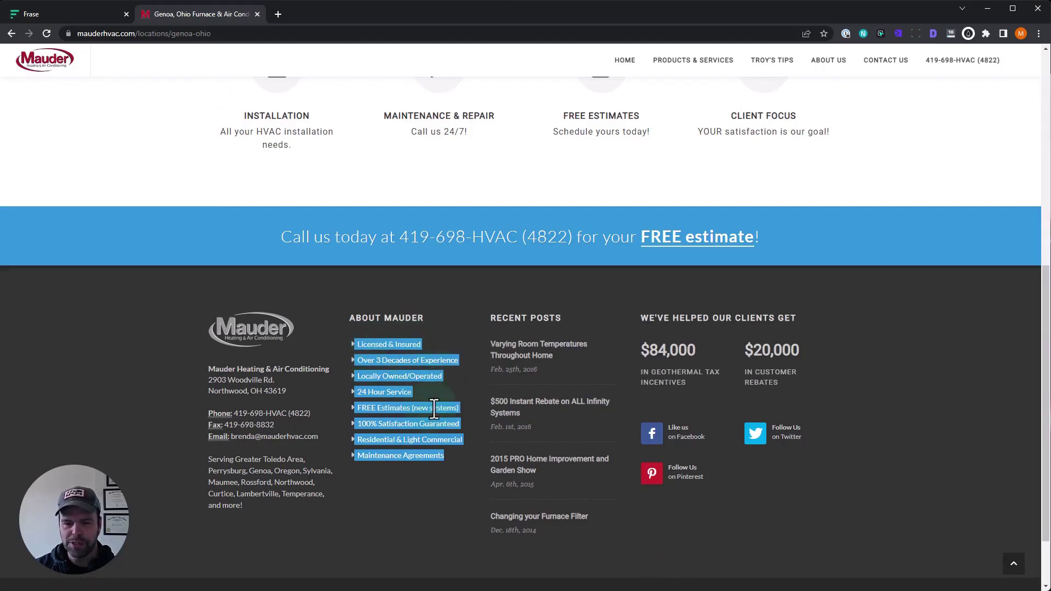
click(103, 21)
- Fill the template's Industry input with HVAC taken from the brief
drag(319, 429, 198, 280)
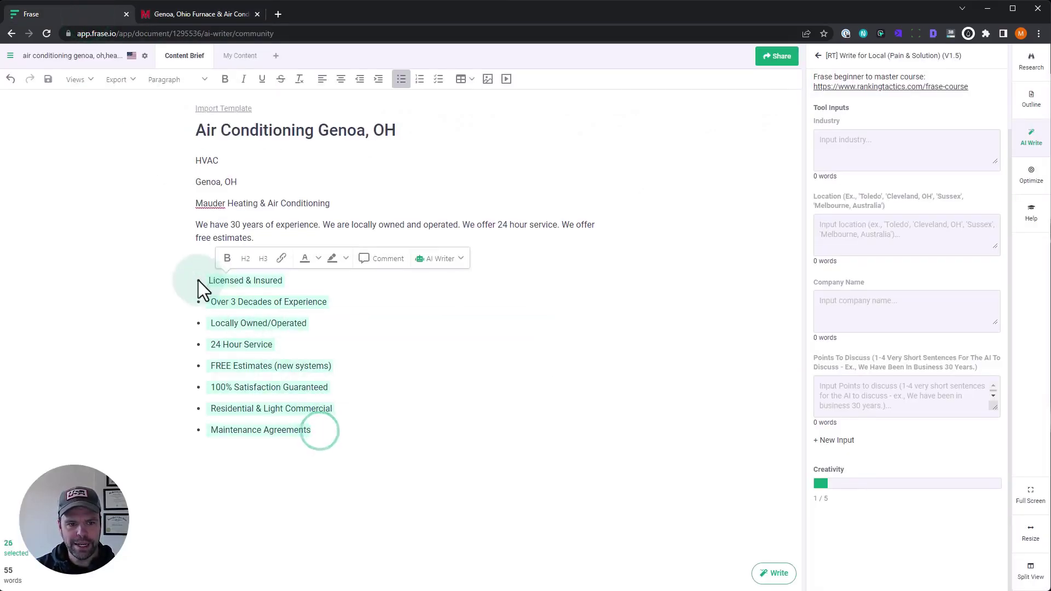
click(242, 303)
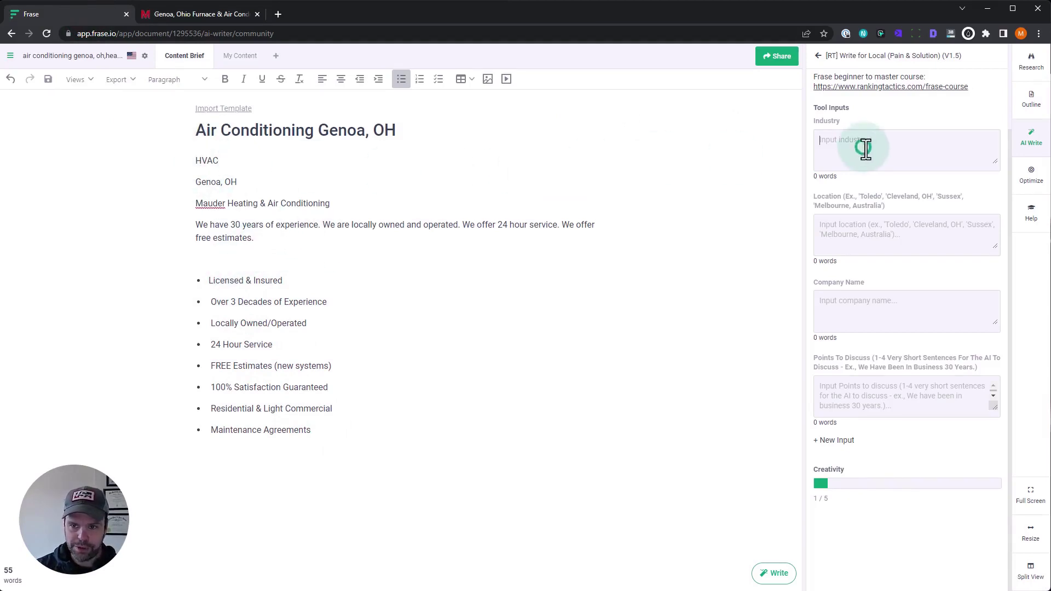
scroll(867, 191, up, 2)
double_click(206, 160)
key(ctrl+c)
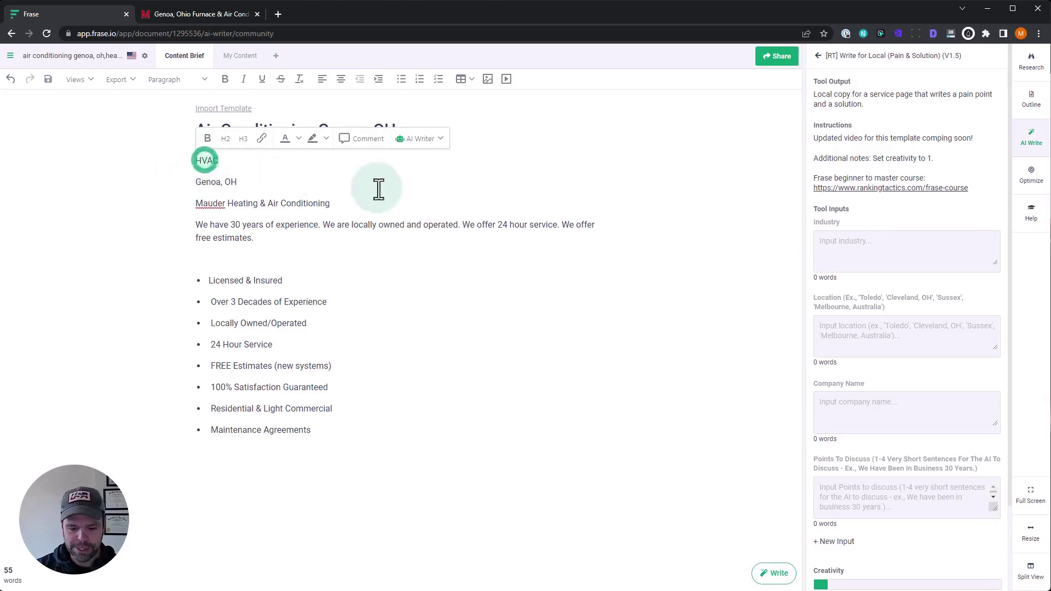
click(873, 249)
key(ctrl+v)
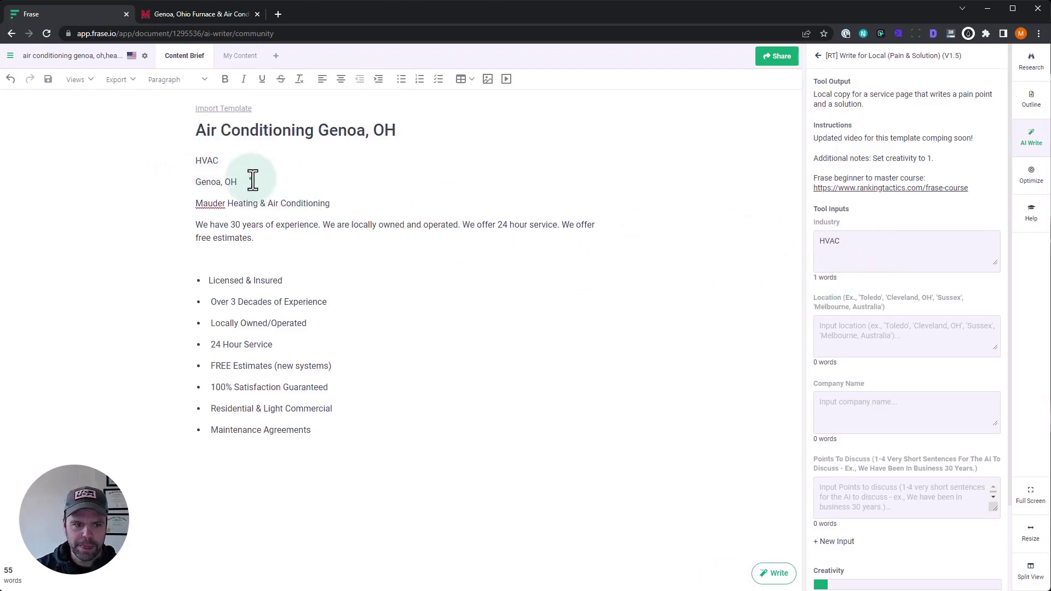
- Copy 'Genoa, OH' from the brief into the Location input
drag(251, 179, 196, 181)
key(ctrl+c)
click(879, 325)
key(ctrl+v)
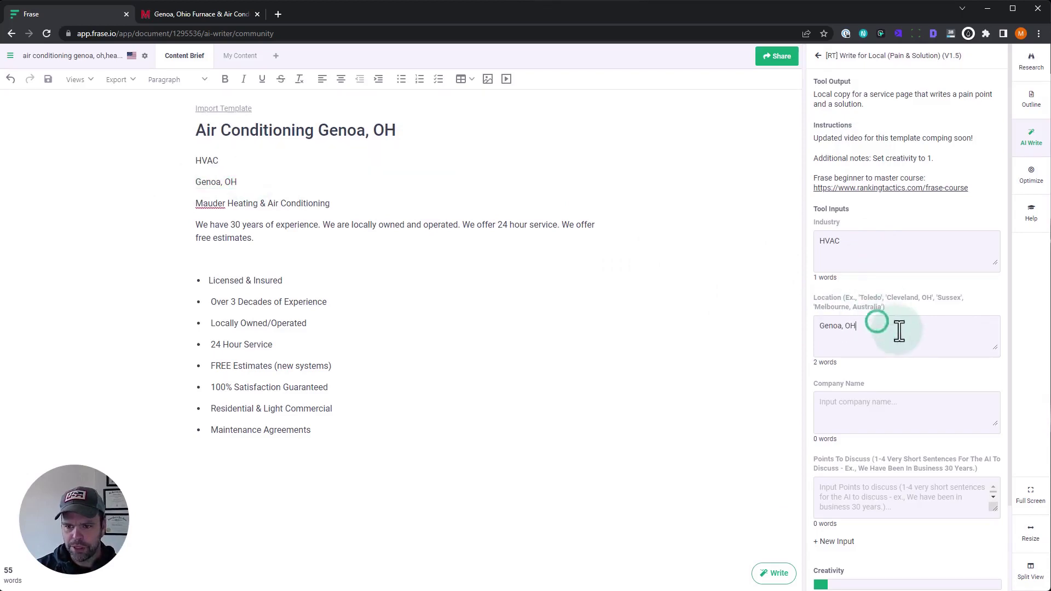
scroll(901, 361, down, 2)
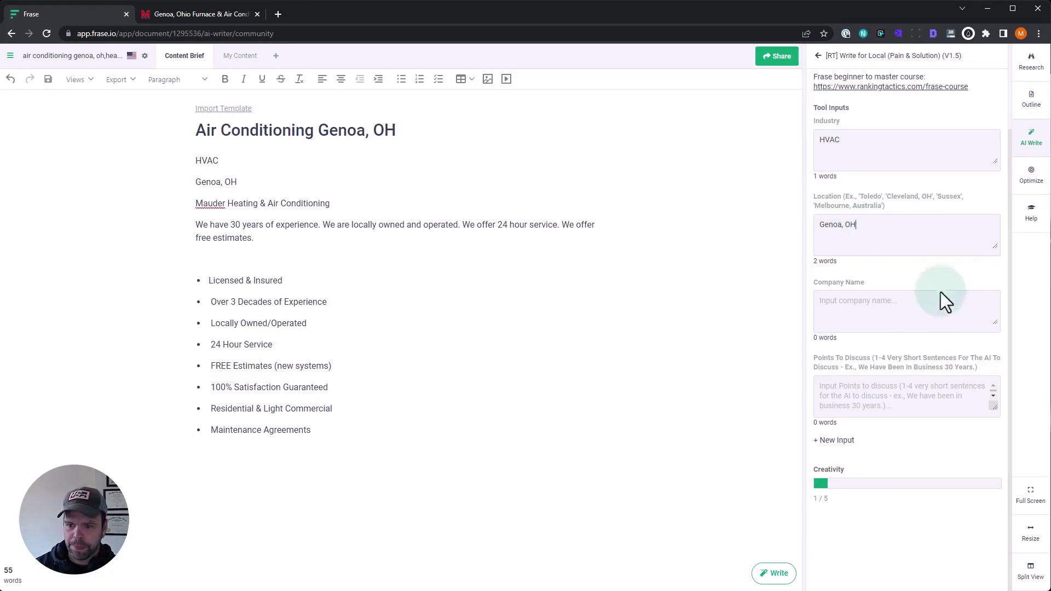
- Copy the company name line from the brief into the Company Name input
drag(366, 201, 220, 232)
key(ctrl+c)
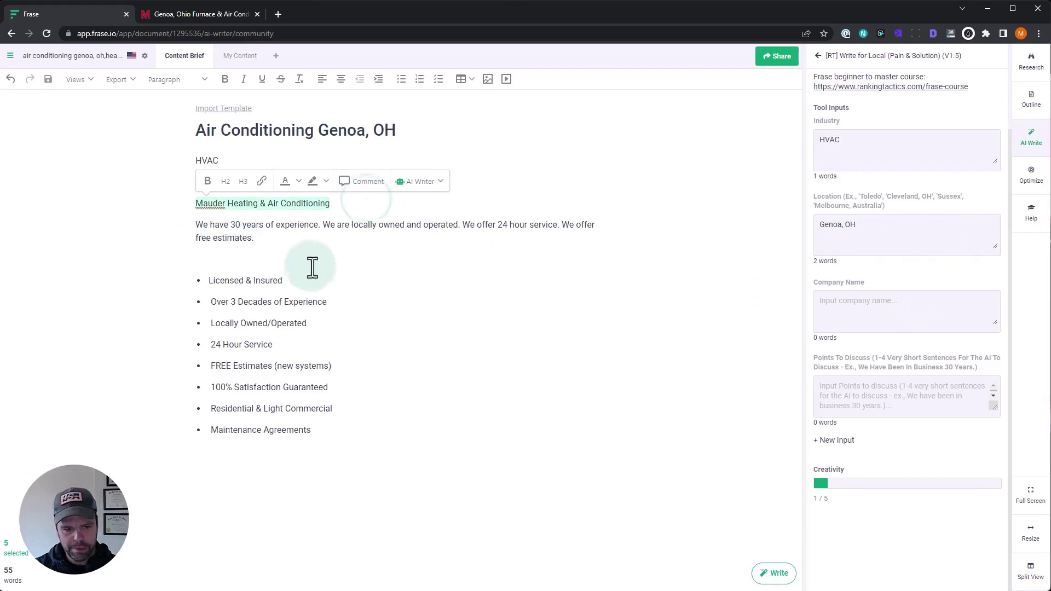
click(903, 301)
key(ctrl+v)
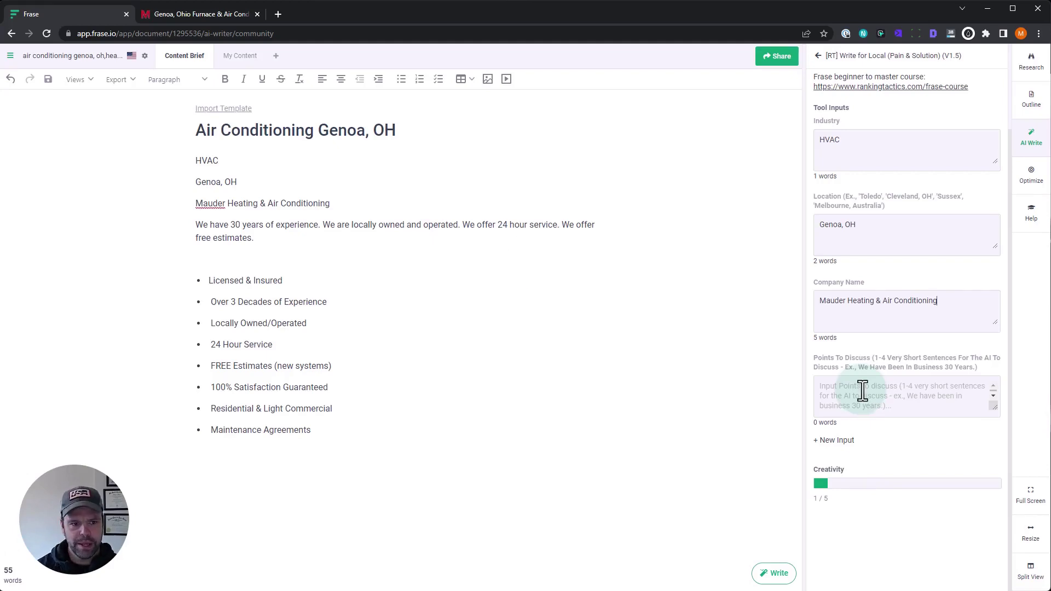
- Match the 30-years paragraph against list items: 3 Decades of Experience, Locally Owned/Operated, 24 Hour Service
drag(258, 237, 197, 226)
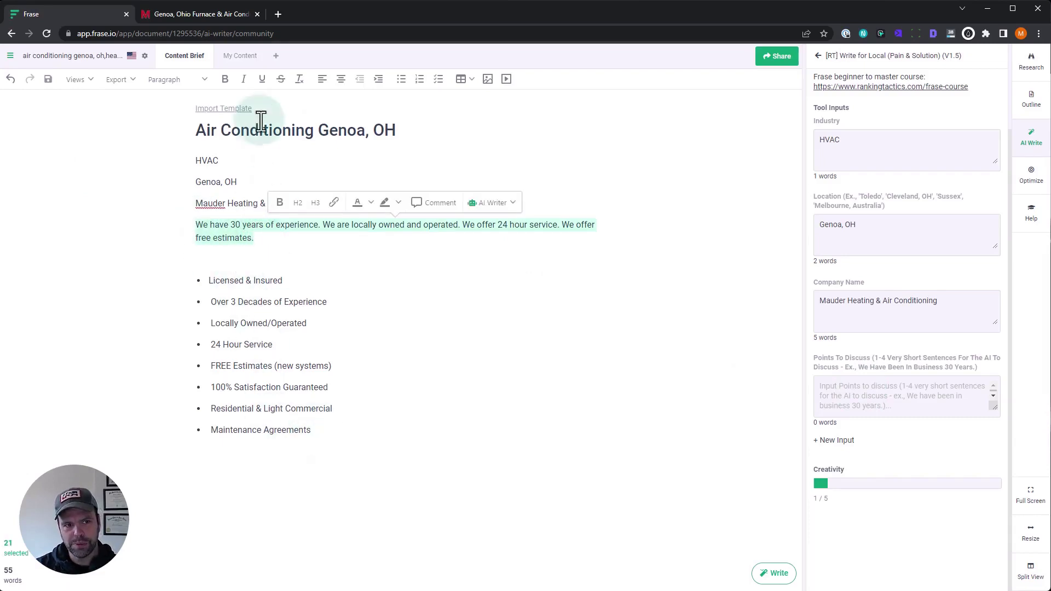
click(279, 259)
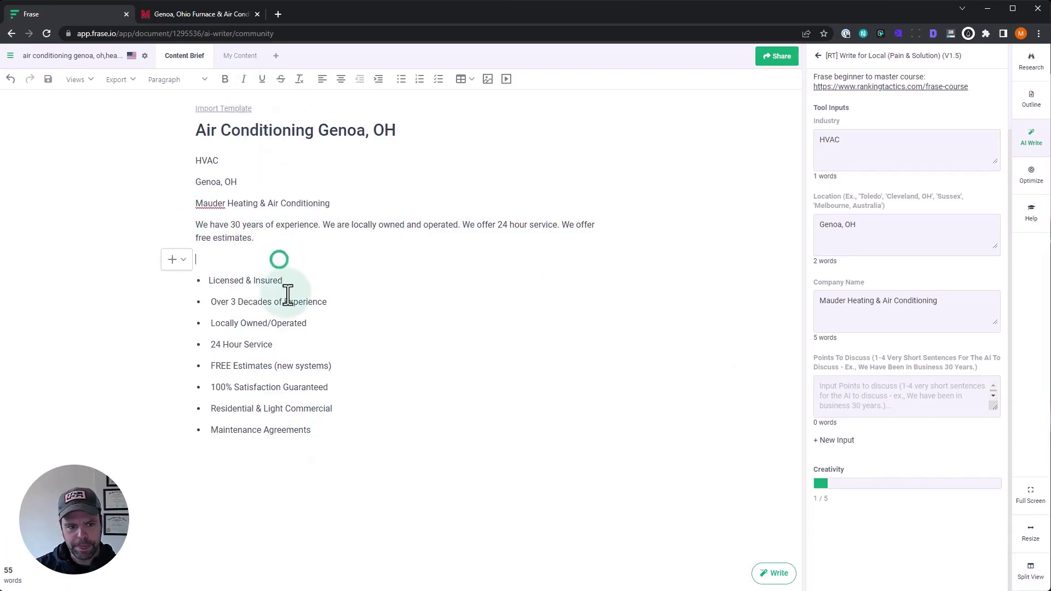
double_click(230, 226)
drag(328, 300, 237, 300)
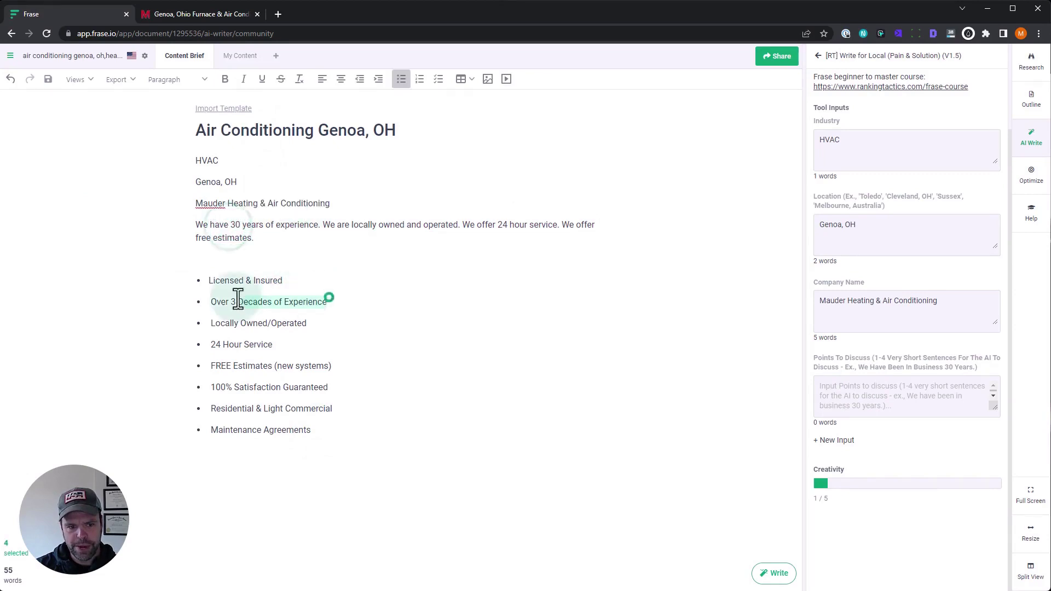
drag(328, 226, 471, 226)
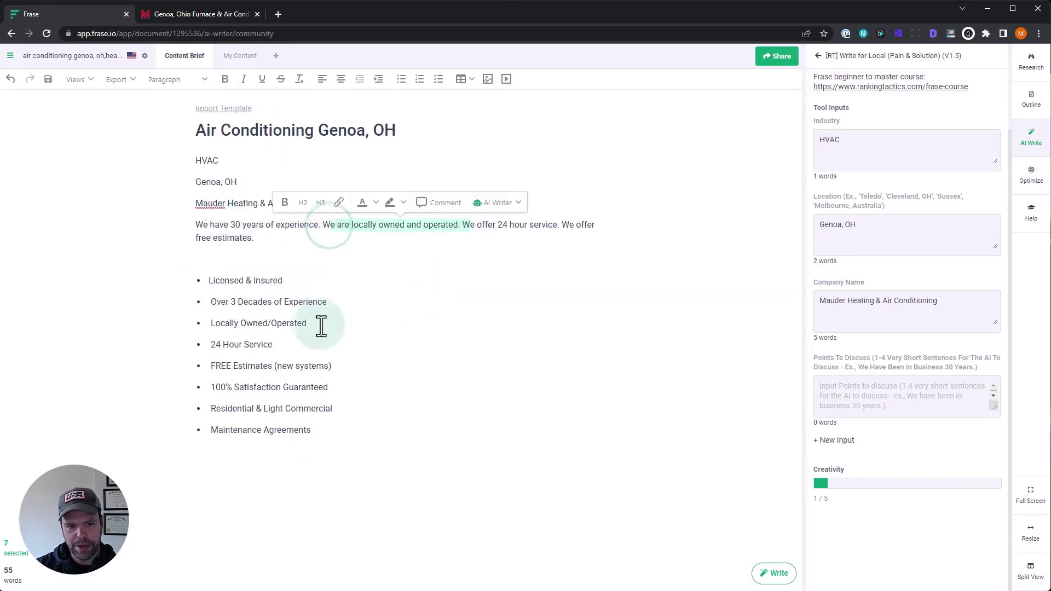
drag(325, 324, 219, 325)
drag(460, 225, 567, 233)
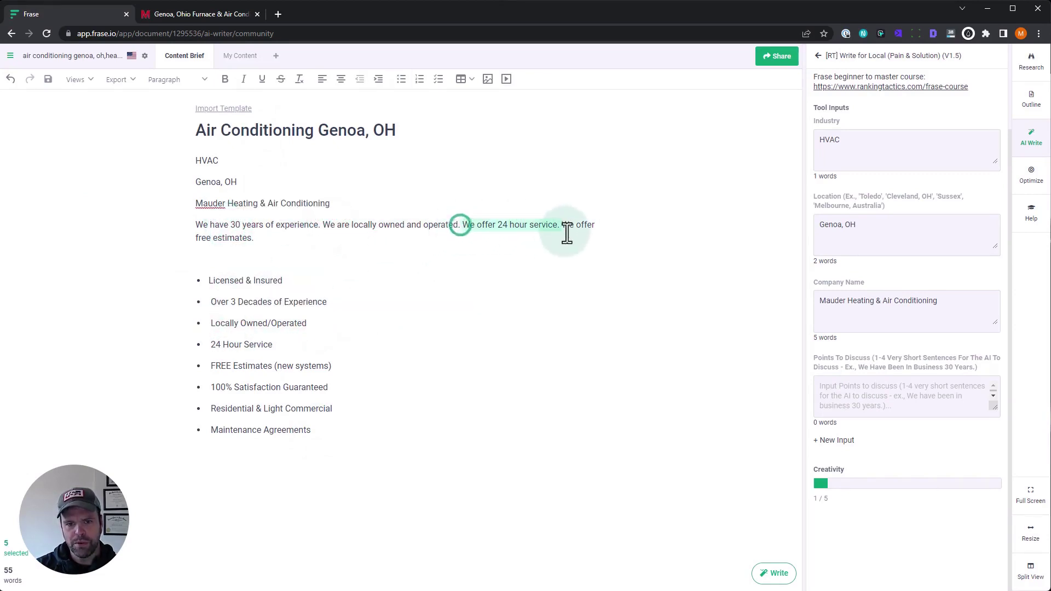
drag(290, 345, 211, 345)
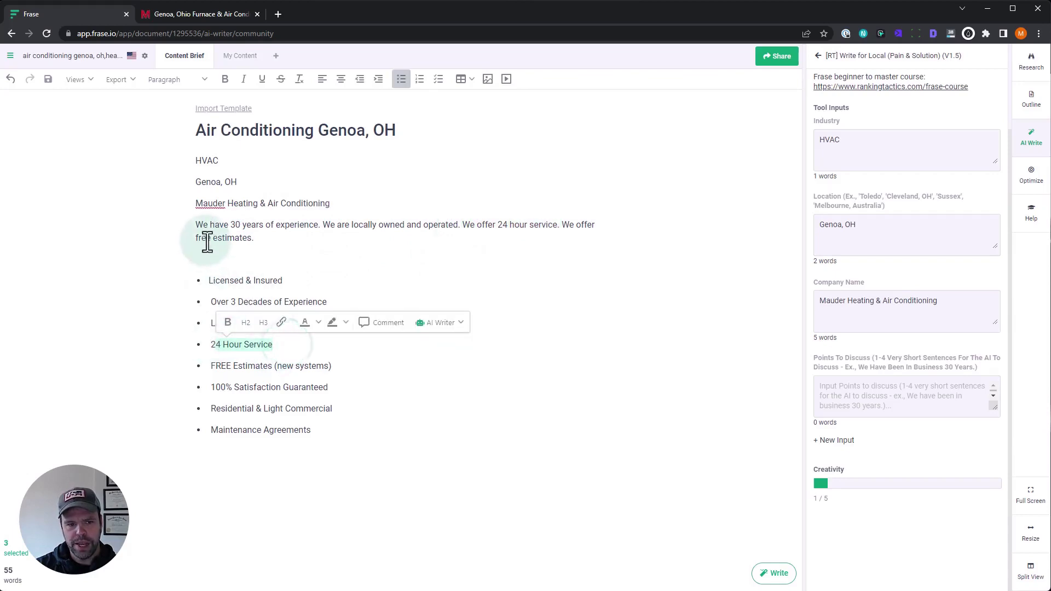
- Paste the 30-years paragraph into Points To Discuss and run the template
drag(258, 237, 203, 230)
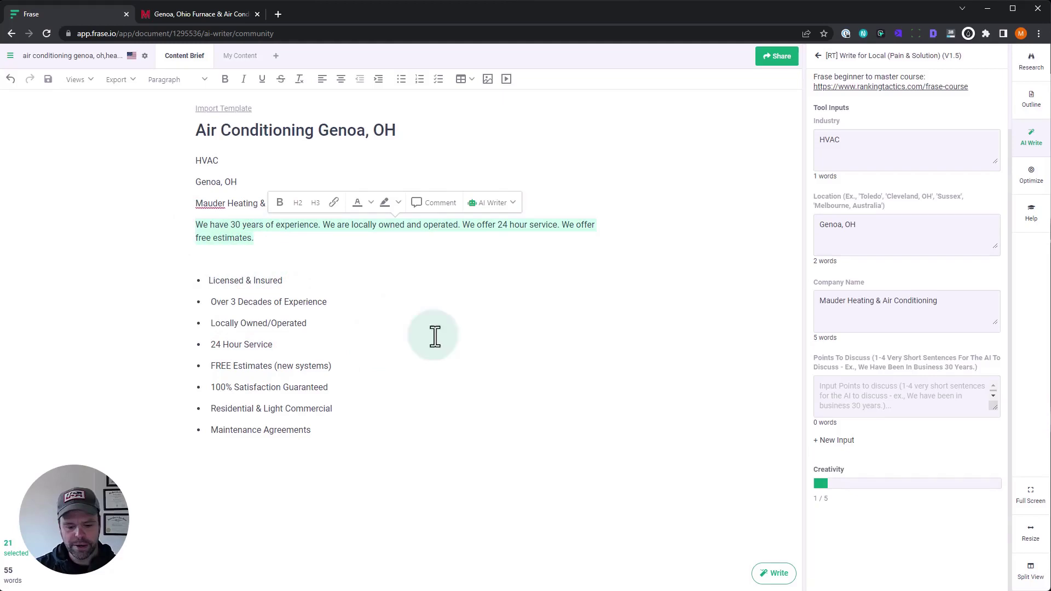
click(869, 415)
key(ctrl+v)
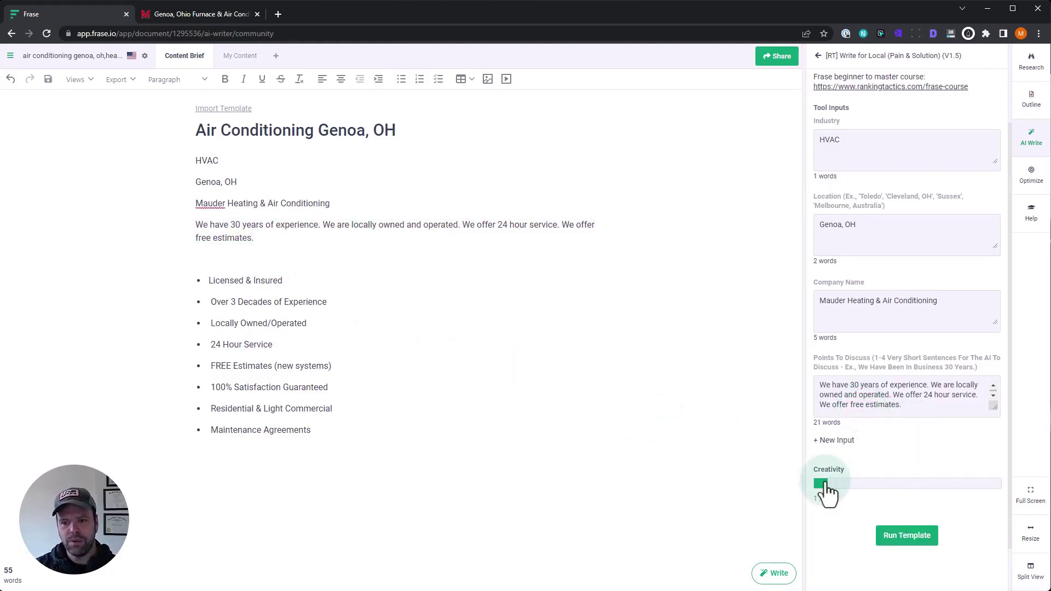
click(909, 534)
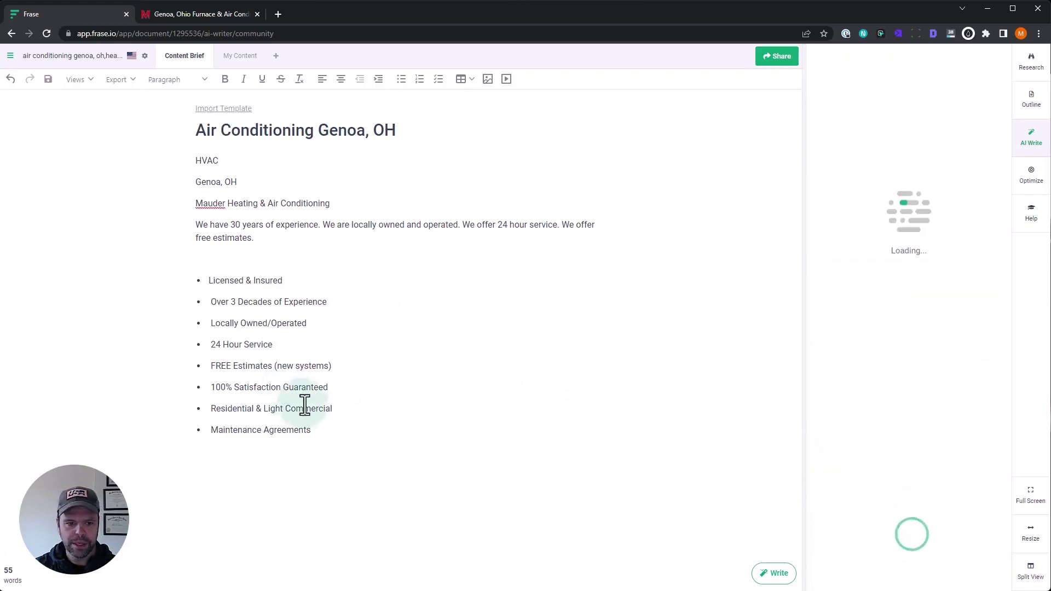
- Delete the eight bullet items and turn the leftover empty bullet into a plain line
drag(321, 430, 214, 276)
key(BackSpace)
click(217, 285)
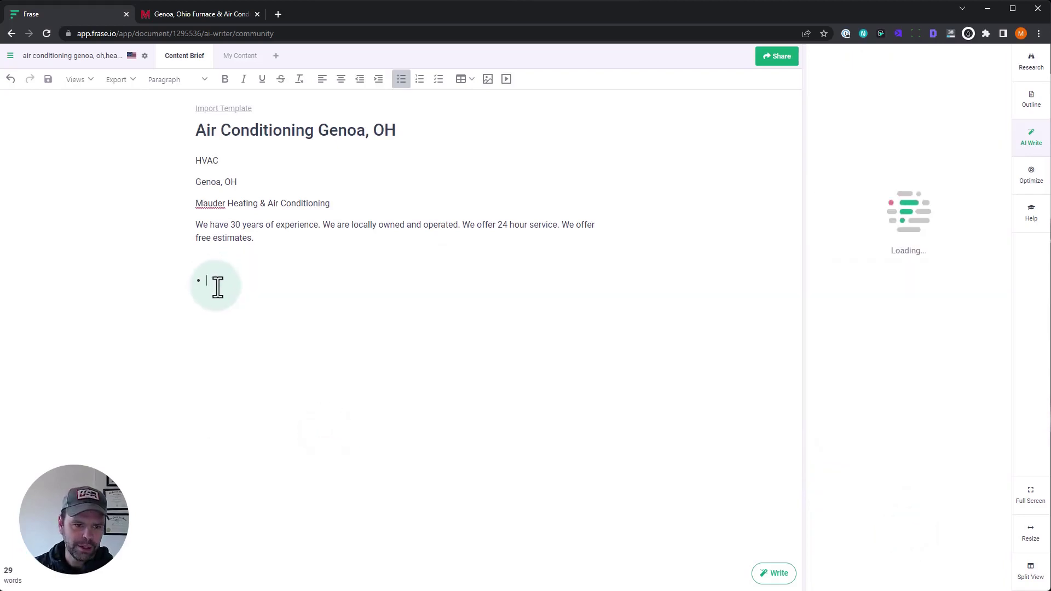
key(BackSpace)
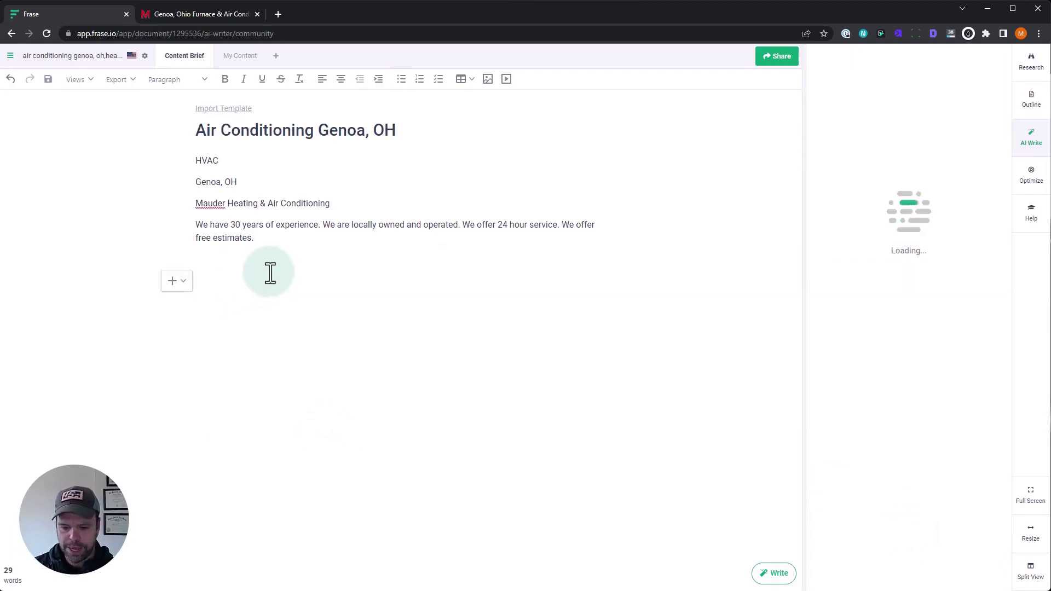
- Insert the generated pain-point and solution copies into the brief
click(999, 132)
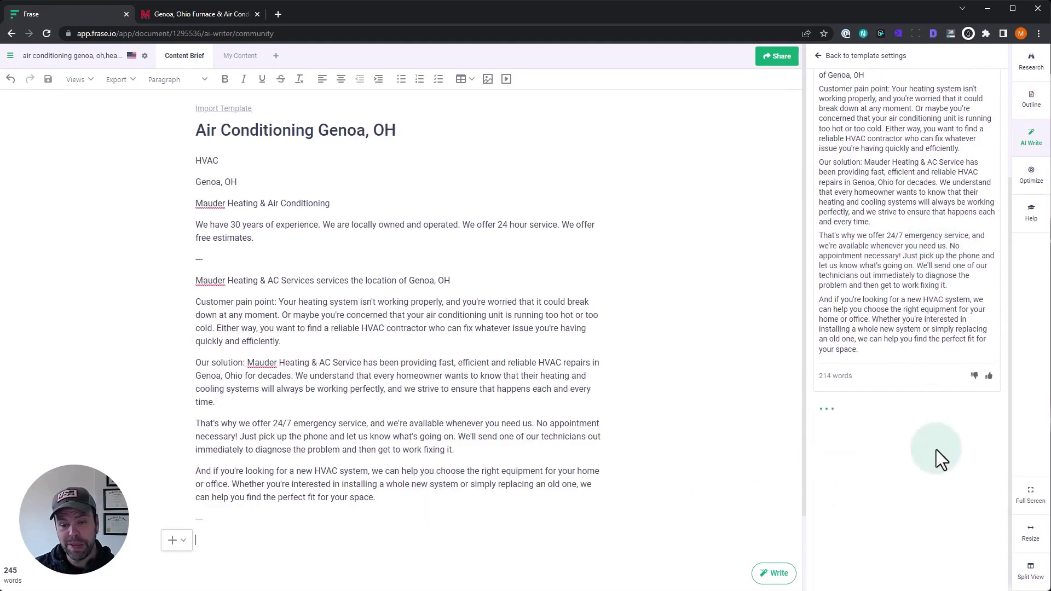
scroll(936, 449, up, 3)
scroll(901, 387, down, 1)
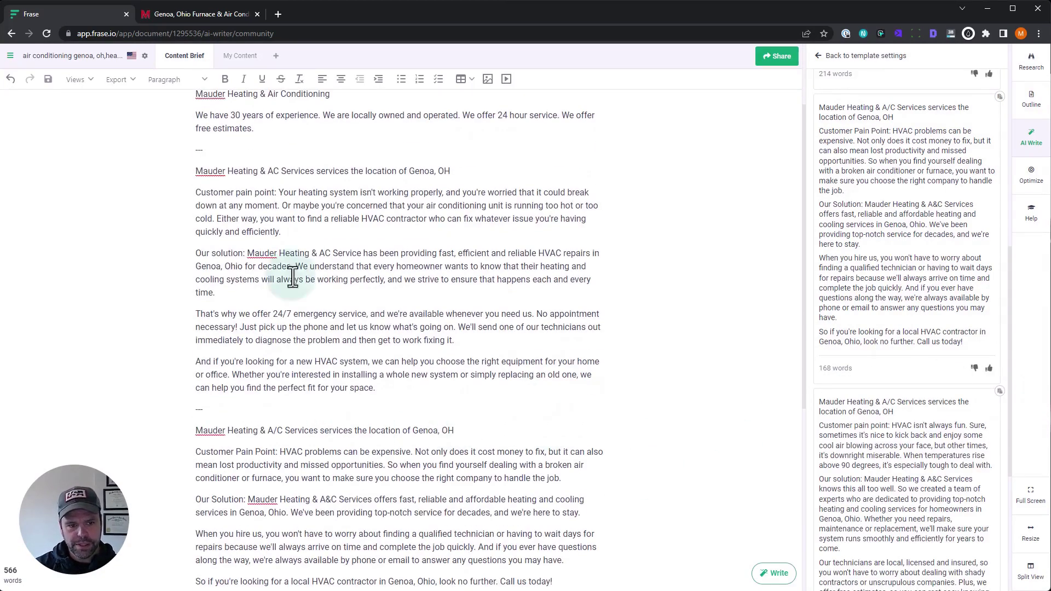
- Delete the 'Customer pain point:' and 'Our solution:' headings, bringing the brief to 561 words
drag(281, 193, 199, 198)
key(BackSpace)
drag(246, 241, 200, 246)
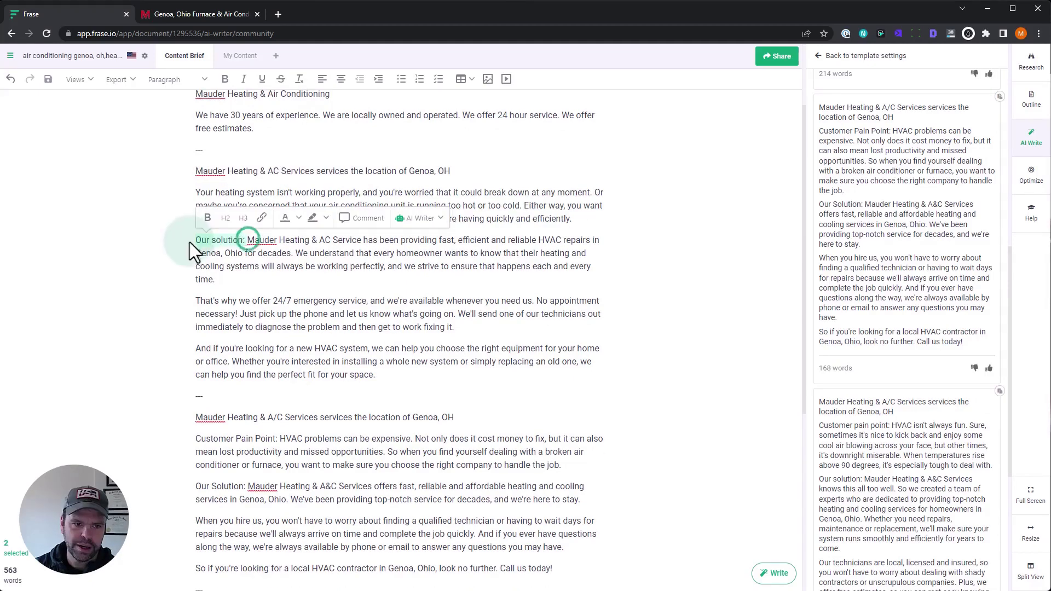
key(BackSpace)
click(515, 367)
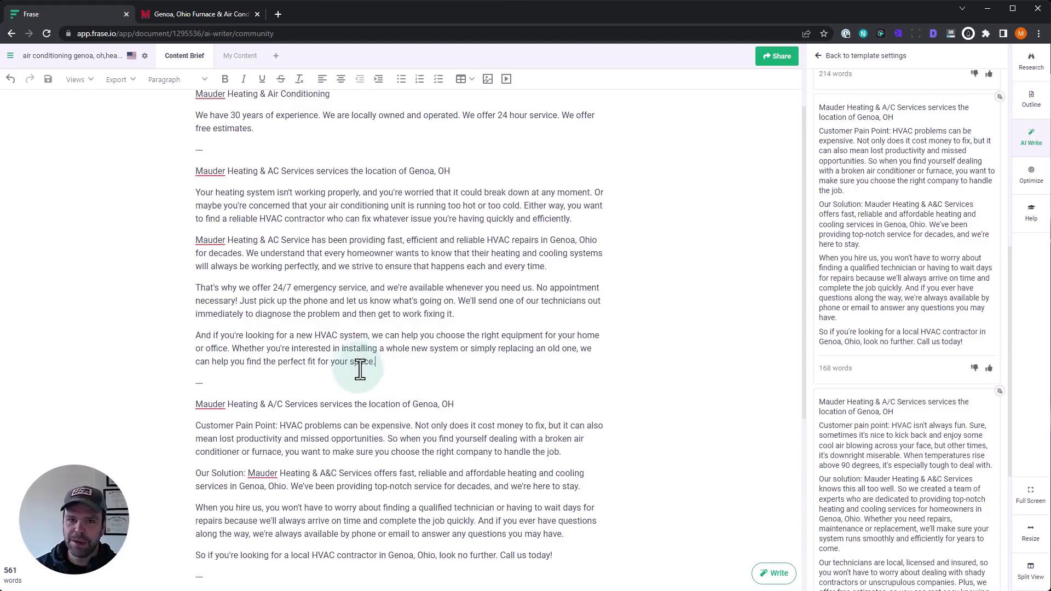
- Select the first copy's text and scroll down to the second generated copy
click(395, 365)
drag(396, 365, 192, 185)
scroll(338, 368, down, 1)
scroll(338, 367, down, 3)
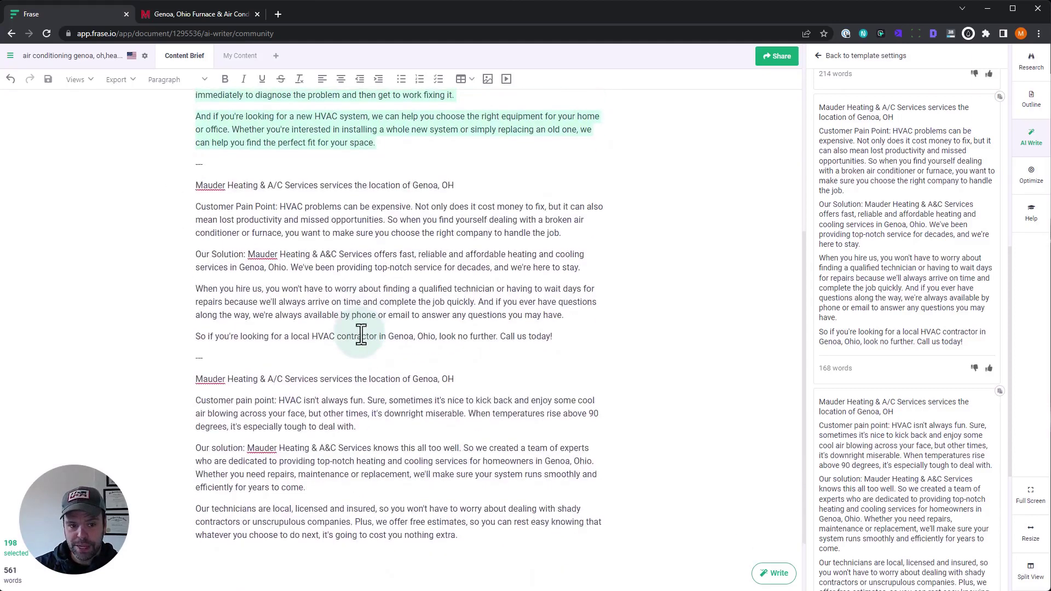
scroll(364, 285, up, 2)
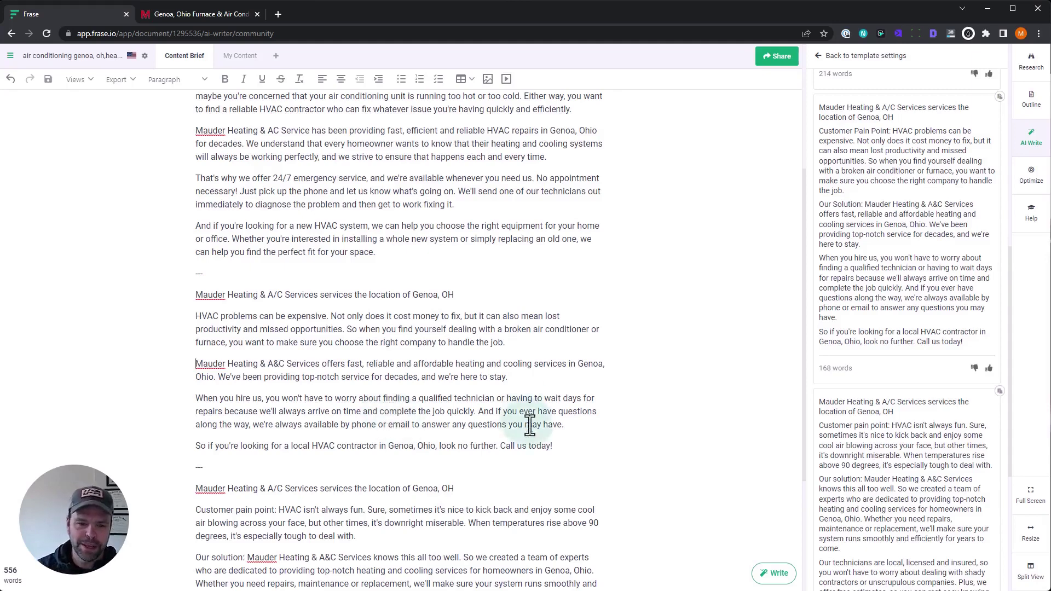
scroll(531, 421, up, 4)
scroll(534, 446, down, 4)
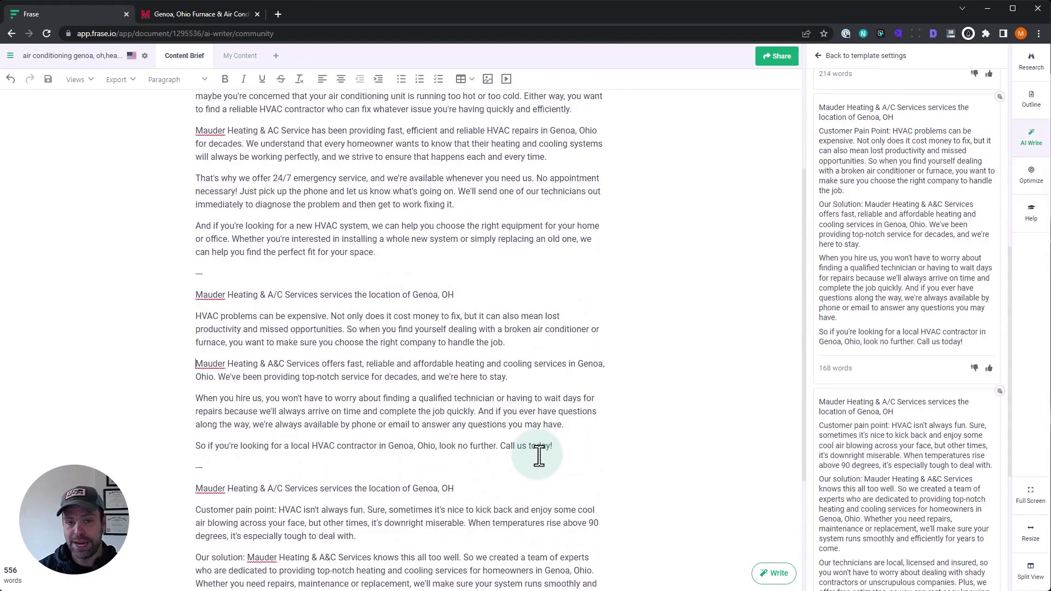